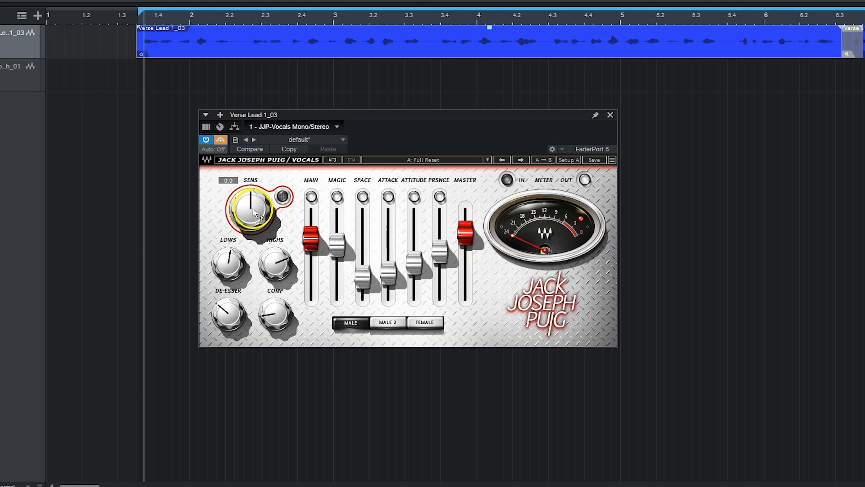
Try switching individual channels such as Main and Magic off and back on.
click(286, 197)
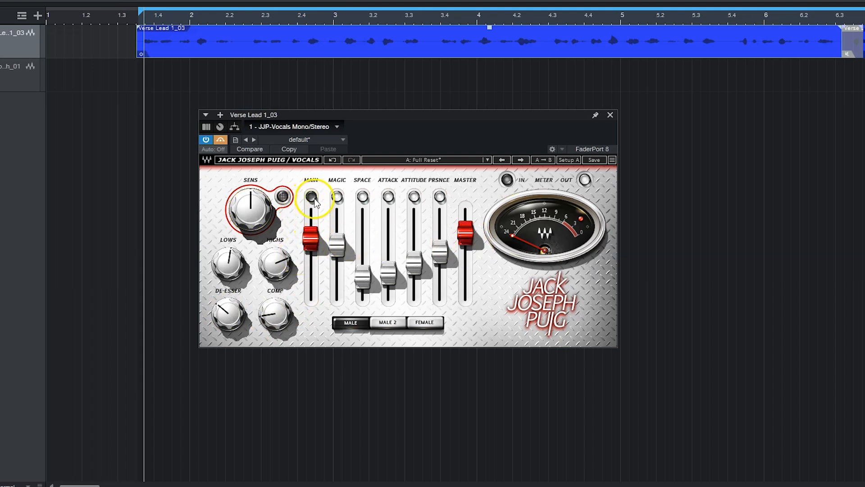
click(337, 197)
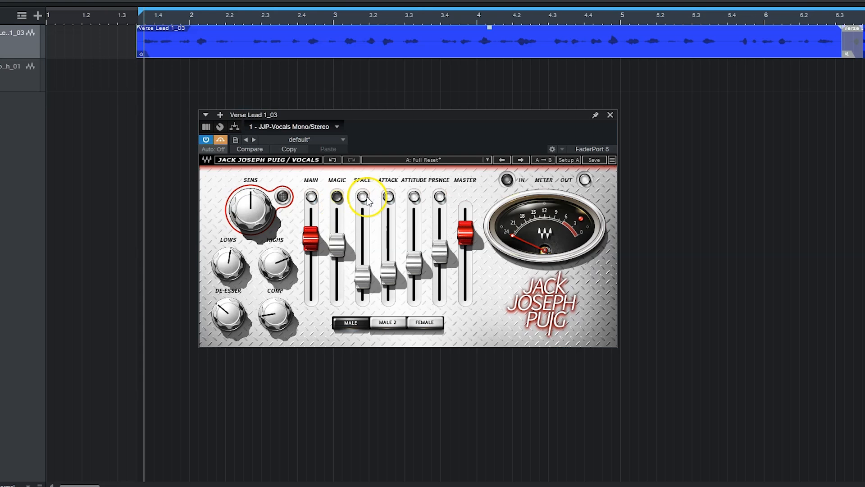
click(389, 197)
click(337, 197)
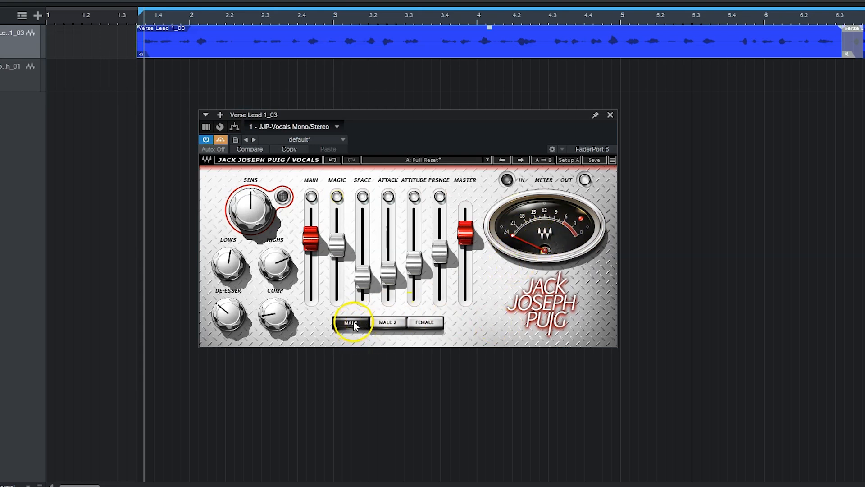
Cycle through the Male, Male 2 and Female voice modes and leave the plugin set to Female.
click(379, 322)
click(425, 322)
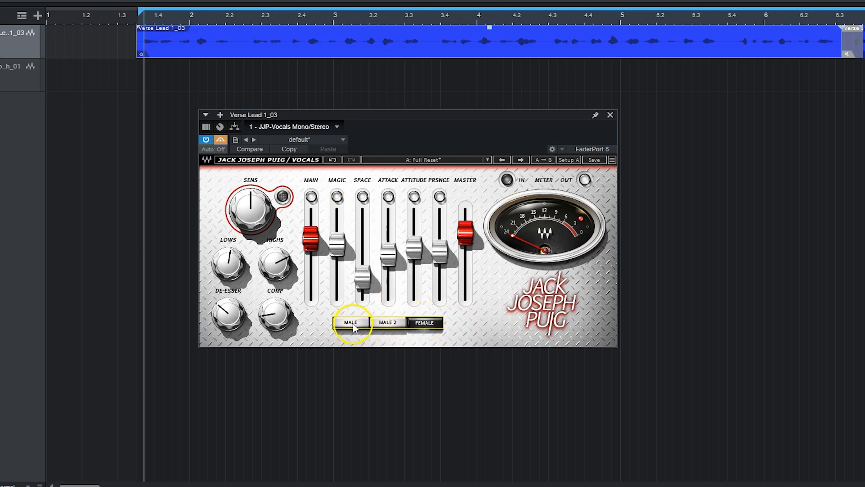
click(354, 324)
click(388, 323)
click(417, 324)
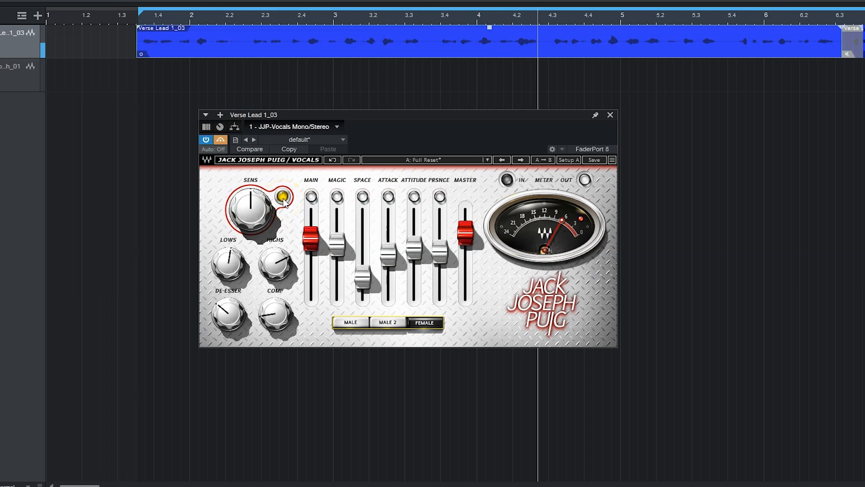
Lower the input sensitivity to about -10.3 during playback and compare the vocal bypassed and processed, leaving the plugin active.
drag(249, 198, 244, 256)
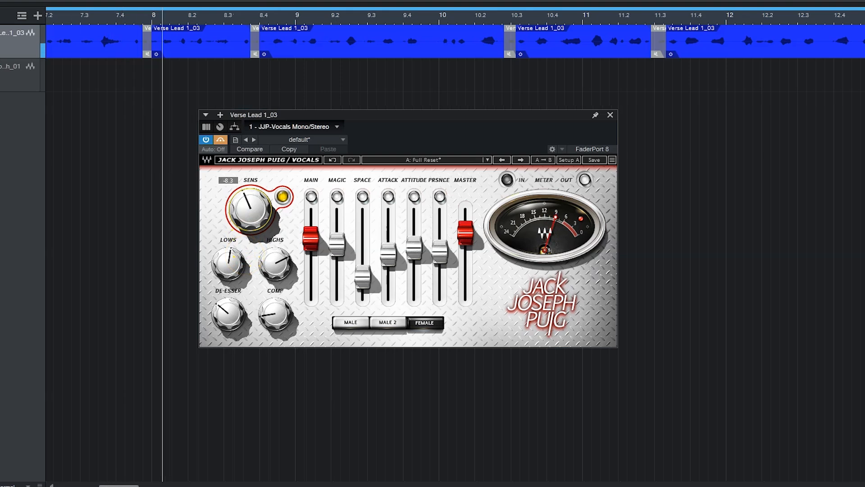
click(221, 140)
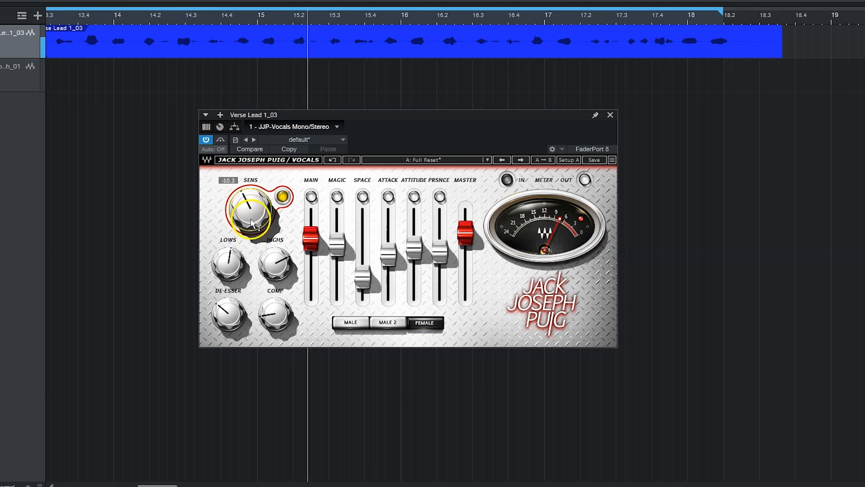
click(221, 140)
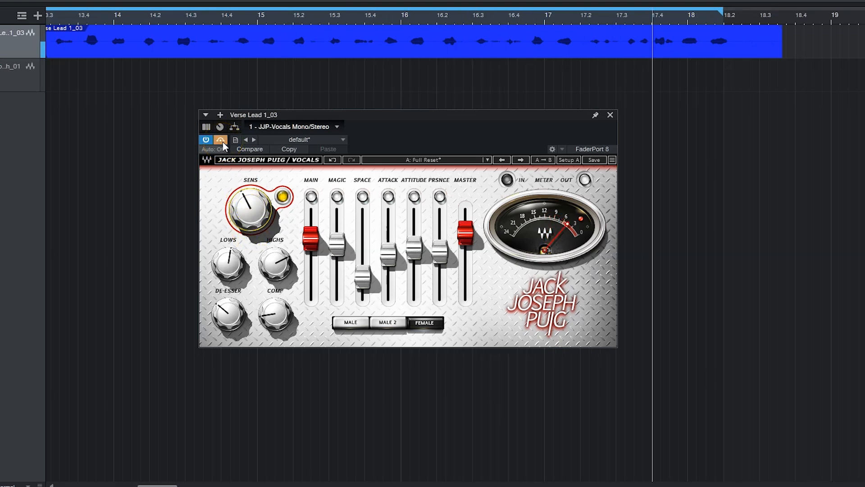
click(217, 139)
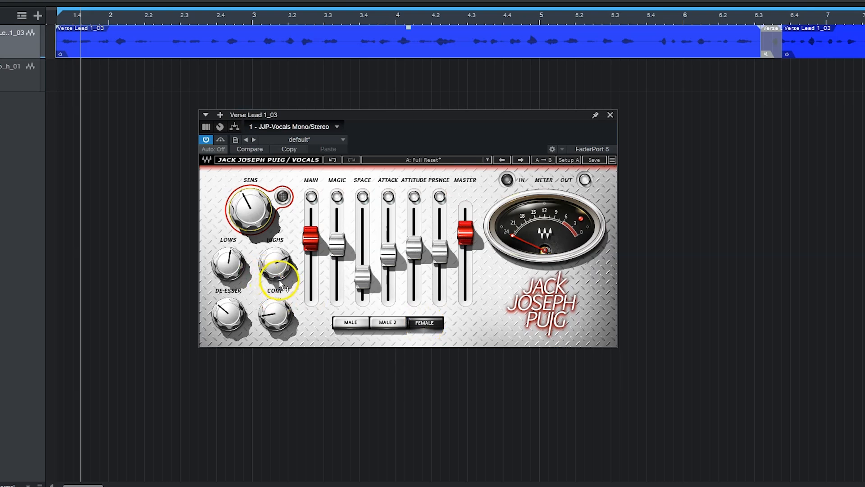
Switch off the Magic, Space, Attack, Attitude and Presence channels so only Main stays on.
click(311, 196)
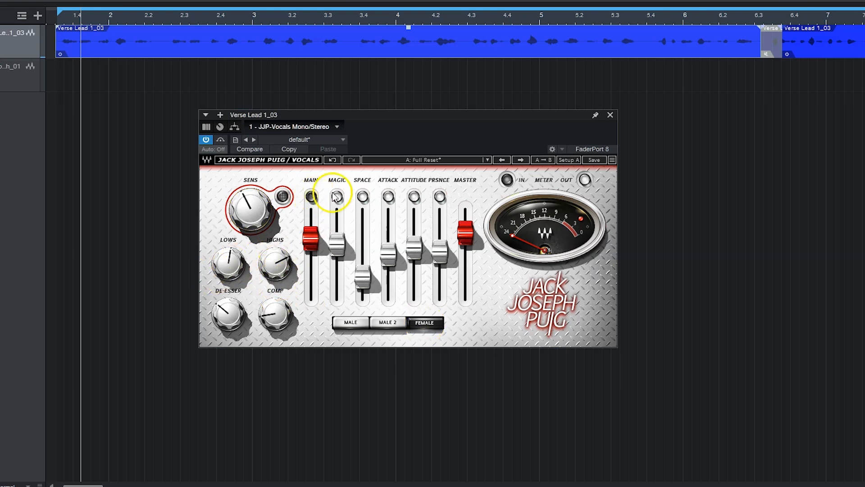
click(361, 198)
click(392, 198)
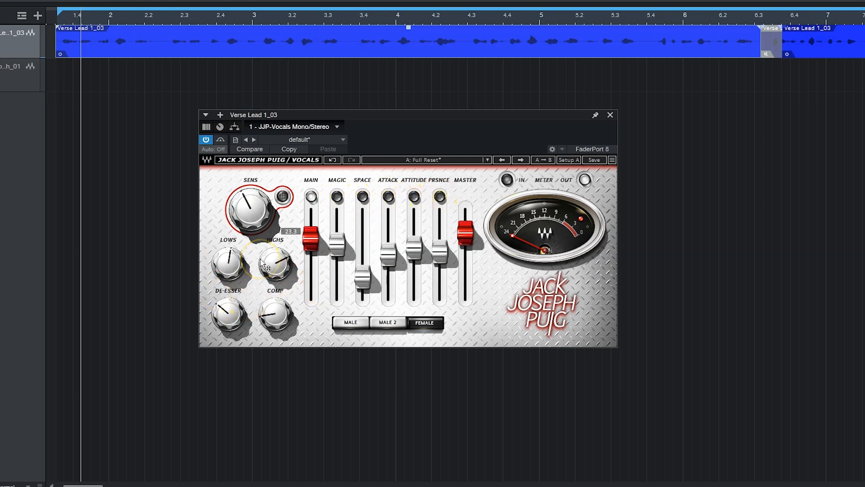
Sweep the Lows up and down during playback and settle on a slight cut of about -6.9.
drag(238, 261, 175, 82)
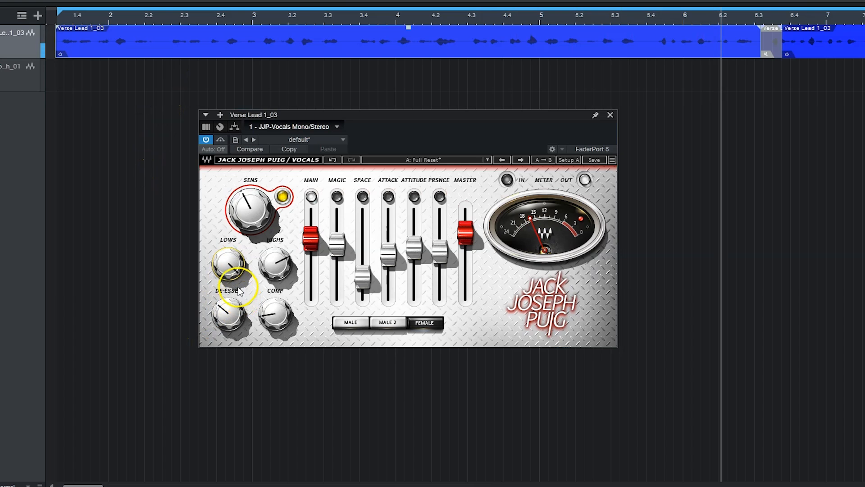
drag(231, 260, 168, 443)
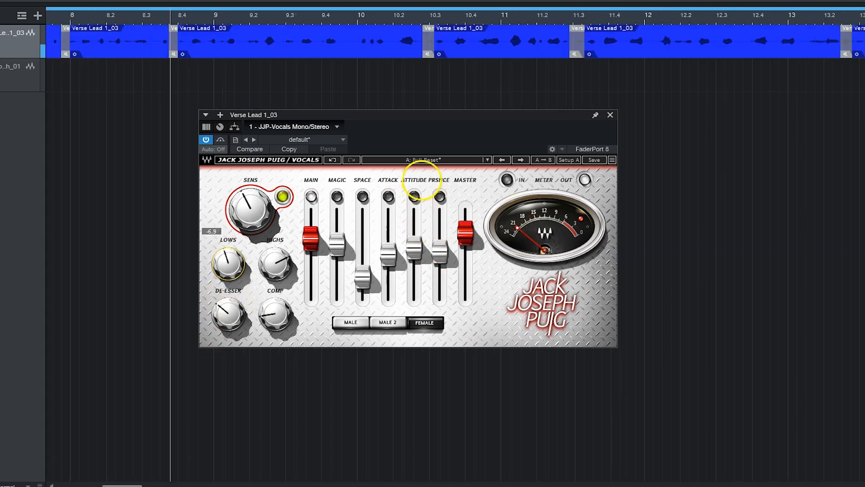
drag(228, 261, 226, 268)
Sweep the Highs down to -50.0 and back up during playback, settling on a moderate boost.
click(276, 256)
drag(275, 257, 235, 486)
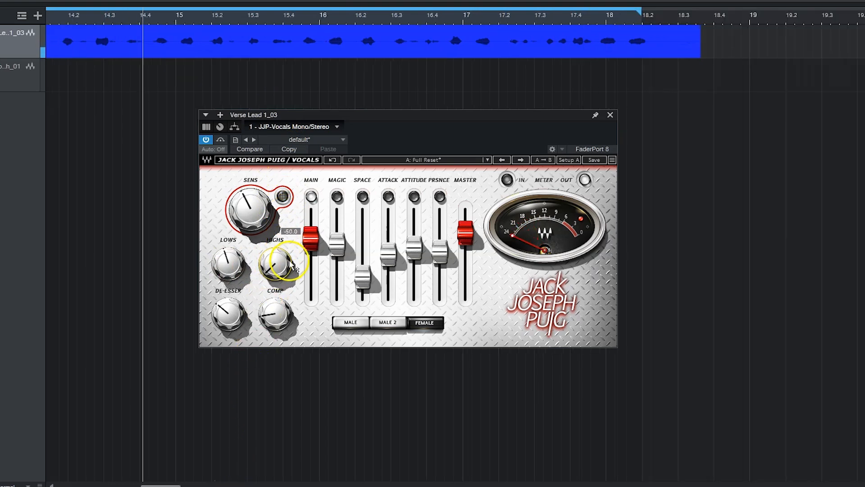
drag(278, 272, 261, 119)
drag(270, 261, 270, 125)
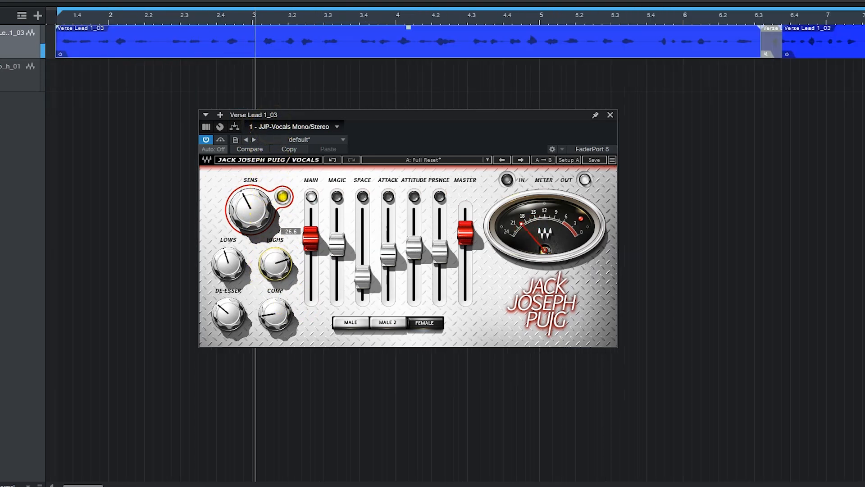
drag(269, 272, 269, 274)
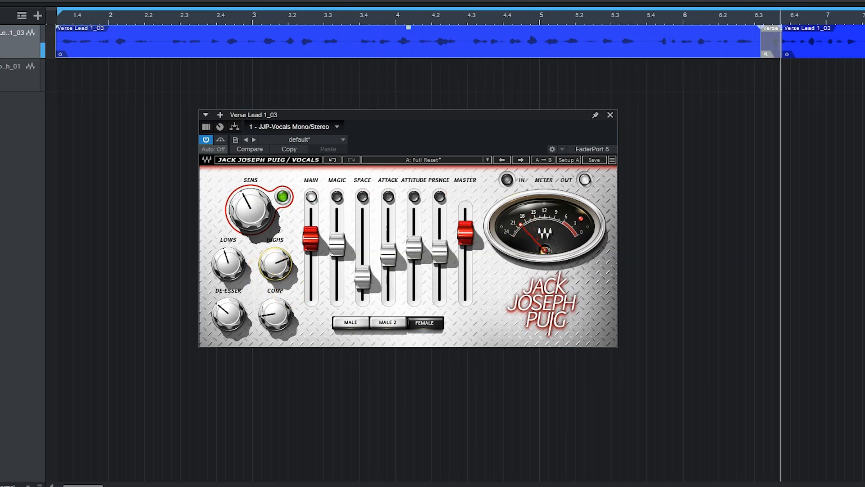
drag(224, 288, 472, 97)
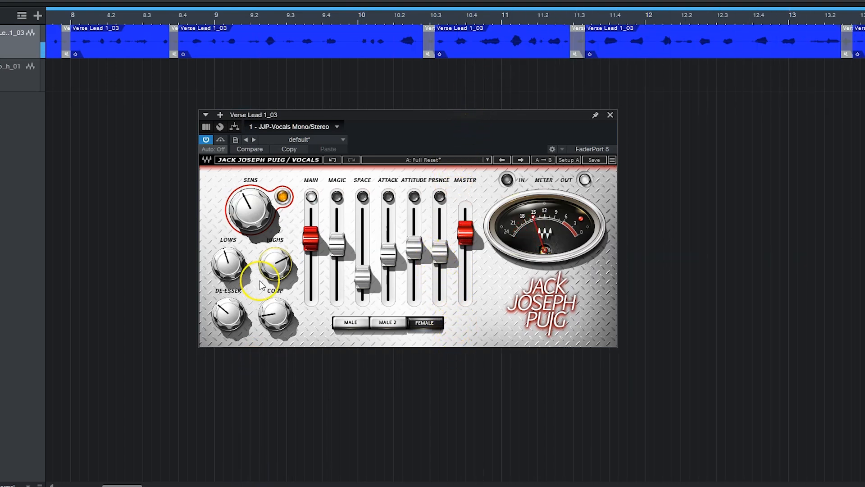
Sweep the de-esser amount during playback and set it to about 35.6.
mouse_move(224, 320)
drag(222, 315, 201, 43)
drag(228, 314, 425, 274)
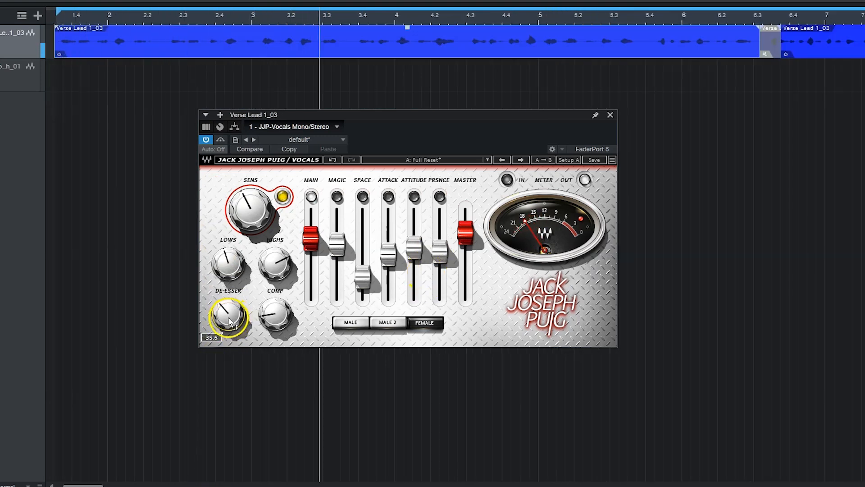
Sweep the compression between minimum and near maximum during playback and set it to about 47.
drag(276, 322, 237, 21)
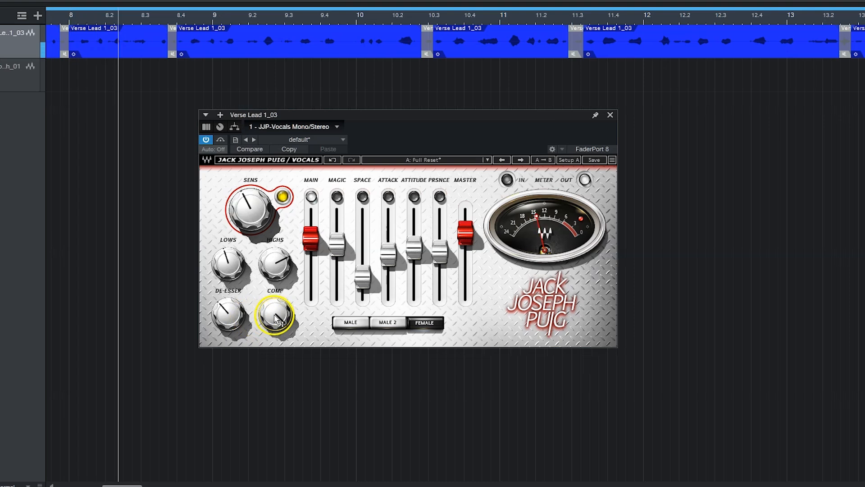
mouse_move(276, 314)
mouse_down()
mouse_move(275, 452)
mouse_move(260, 486)
mouse_move(428, 276)
mouse_move(415, 384)
mouse_move(281, 316)
mouse_move(280, 302)
mouse_up()
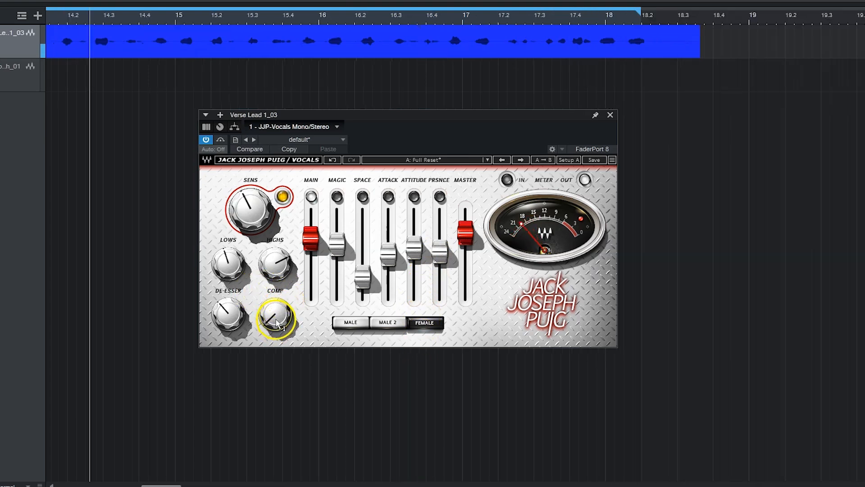
drag(269, 328, 218, 1)
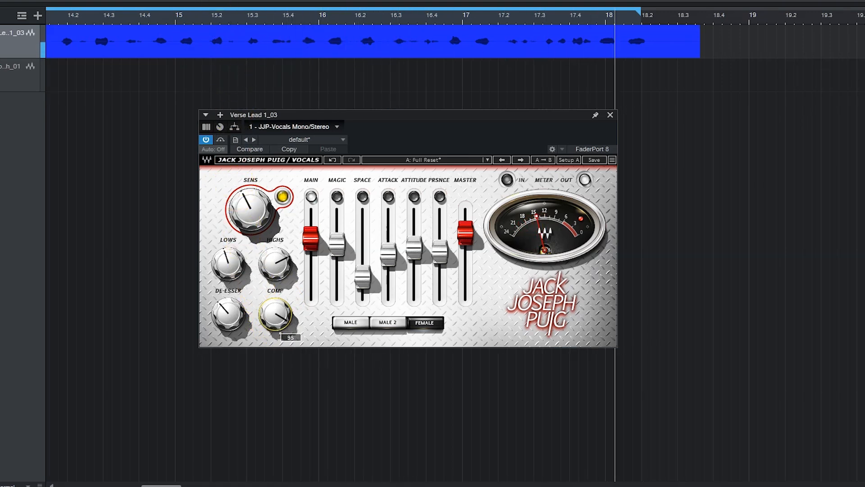
drag(218, 1, 217, 193)
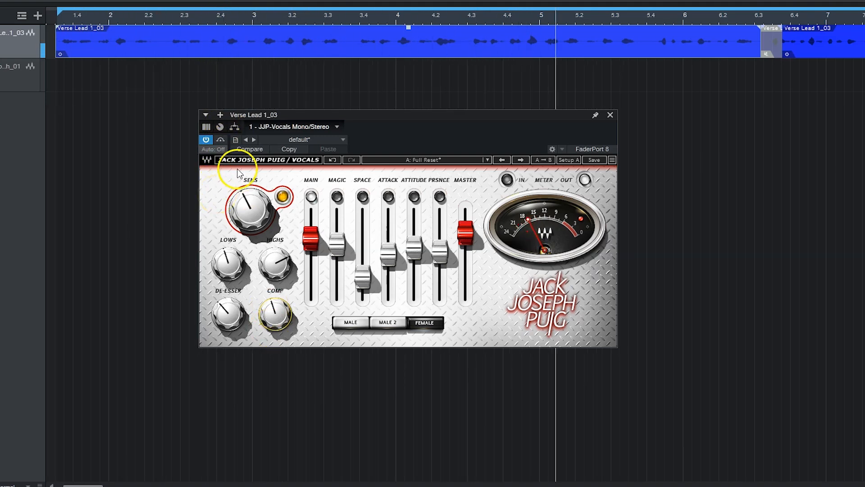
drag(274, 314, 275, 318)
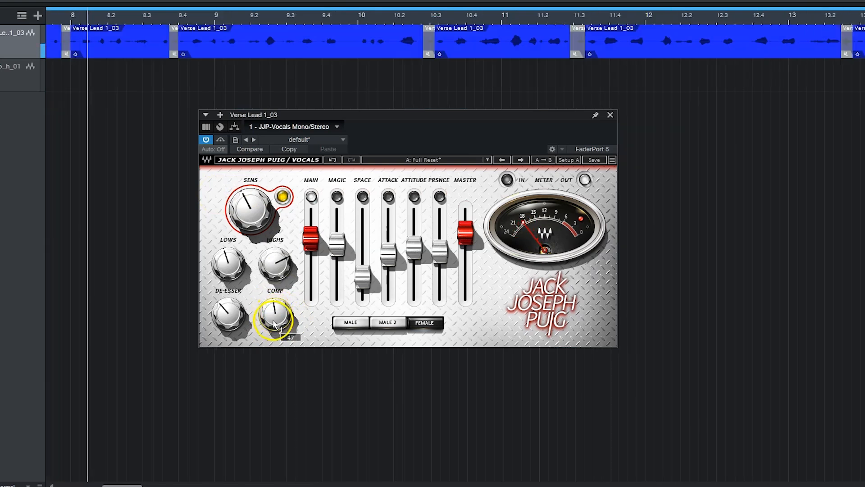
Play the lead vocal and compare the sound with the plugin bypassed and active.
click(222, 139)
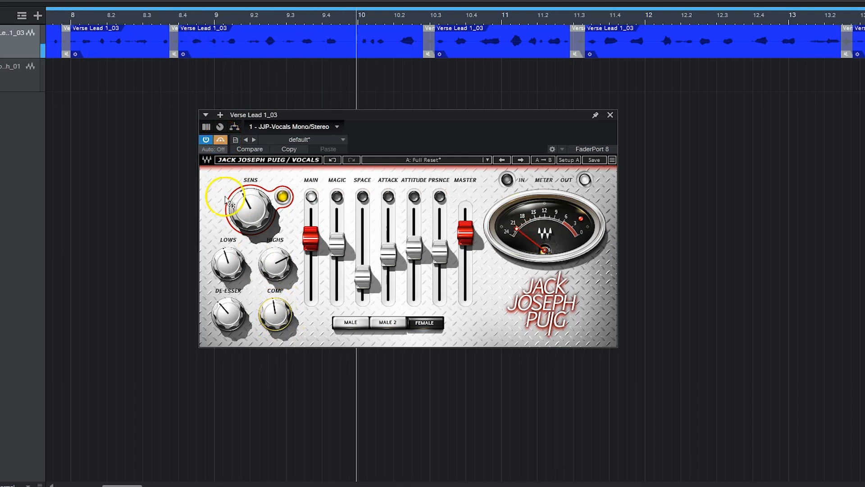
click(221, 140)
click(215, 142)
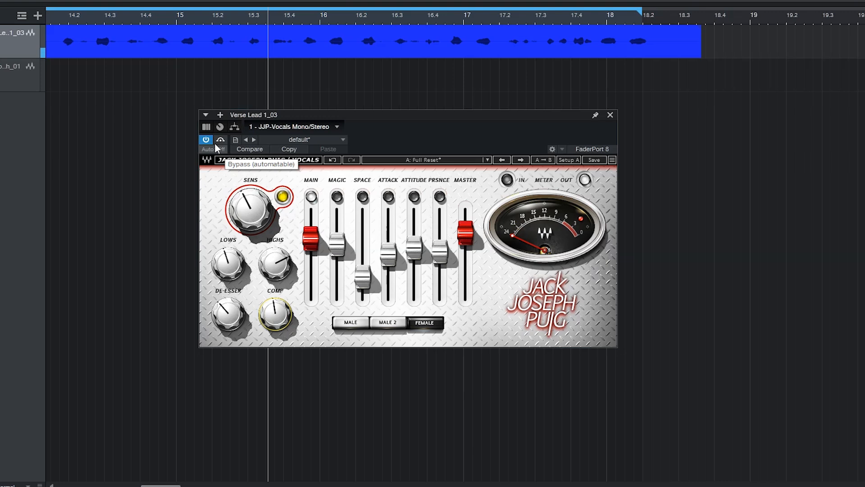
click(247, 237)
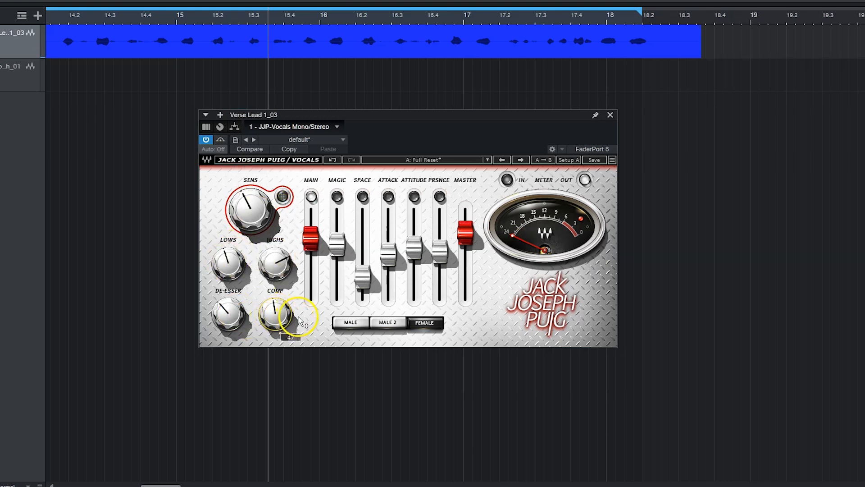
key(space)
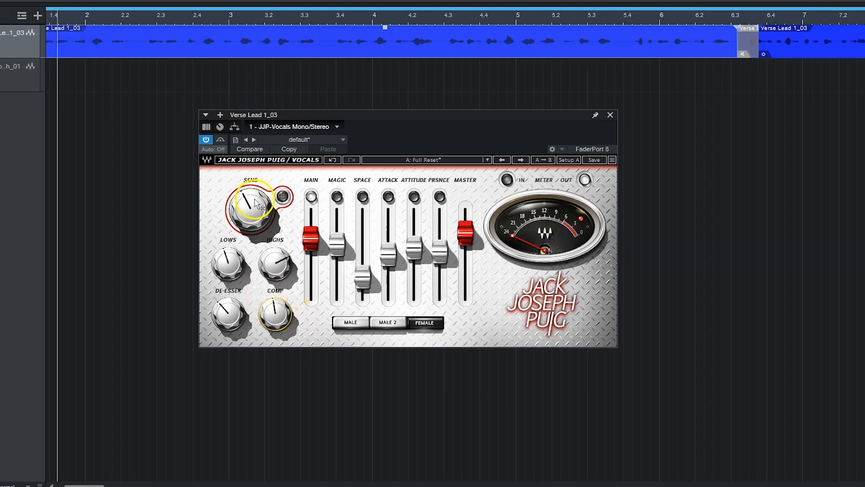
key(space)
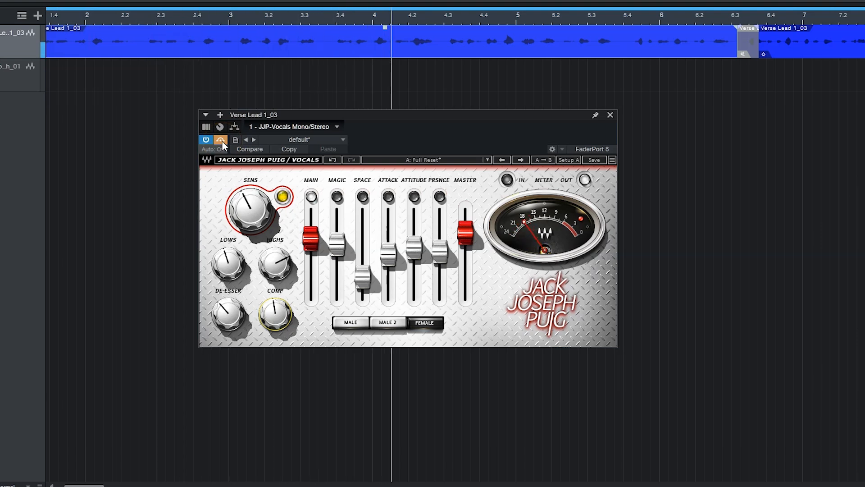
click(221, 140)
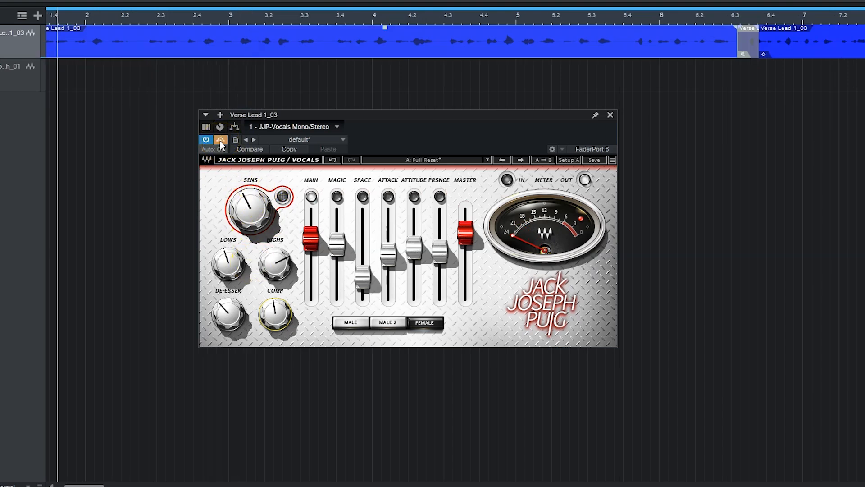
key(space)
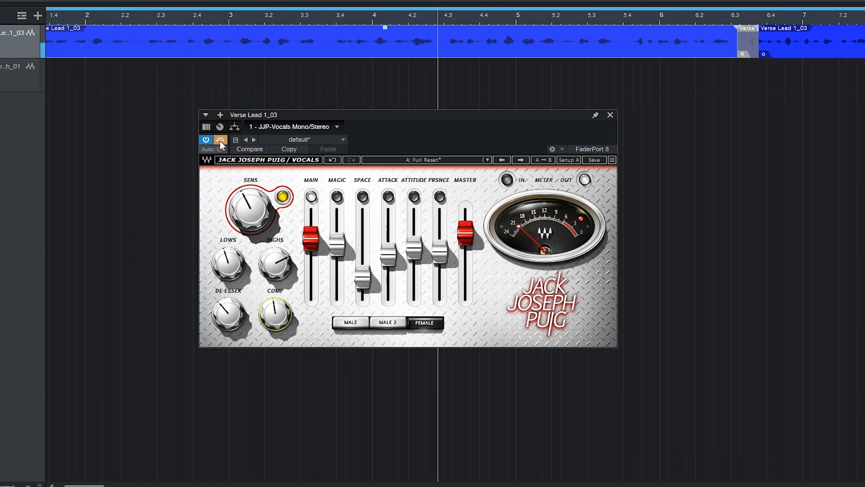
click(220, 141)
Nudge the input sensitivity, pull the Magic, Space, Attack, Attitude and Presence faders fully down, and start playback.
click(259, 205)
drag(259, 205, 248, 211)
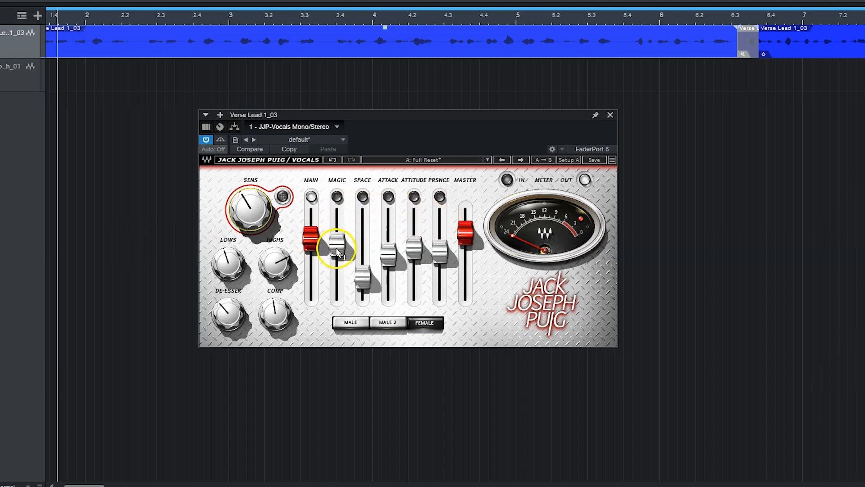
drag(337, 251, 340, 379)
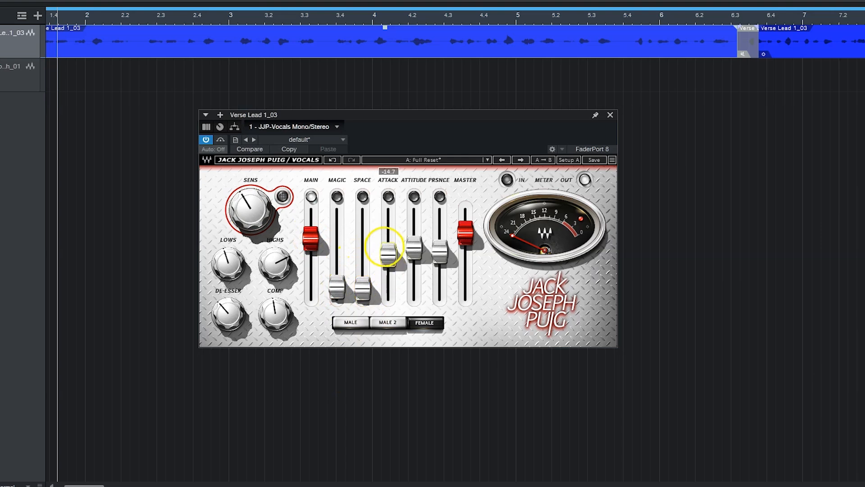
drag(423, 258, 408, 337)
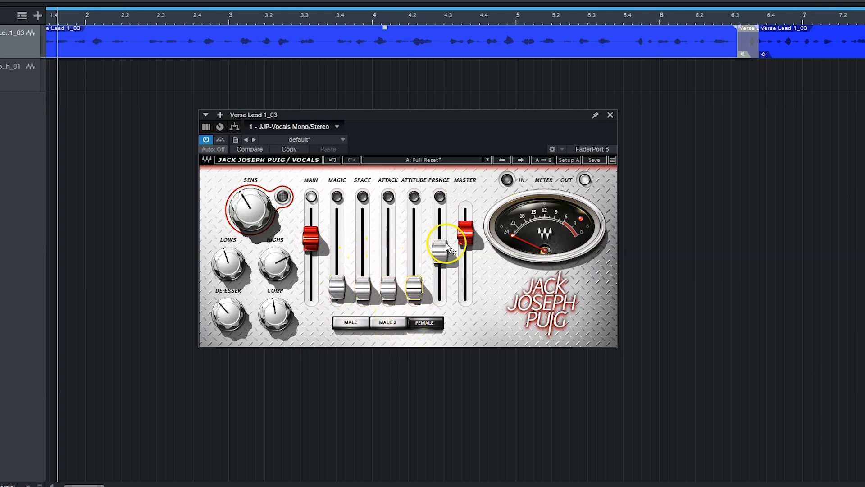
drag(447, 243, 427, 295)
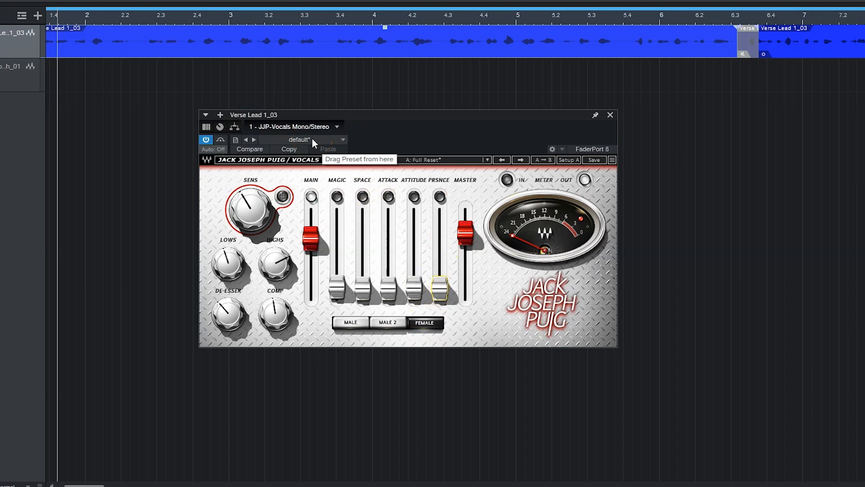
key(space)
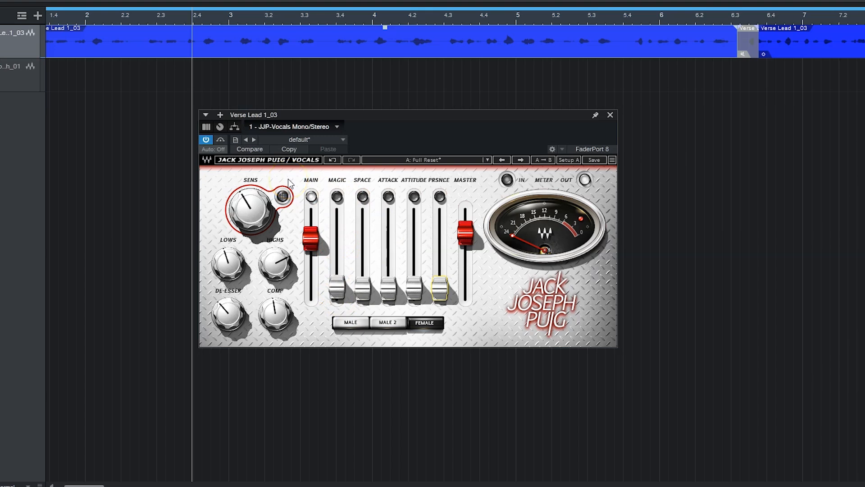
Audition the Magic and Space channels one at a time during playback, raising each fader and pulling it fully down again.
key(space)
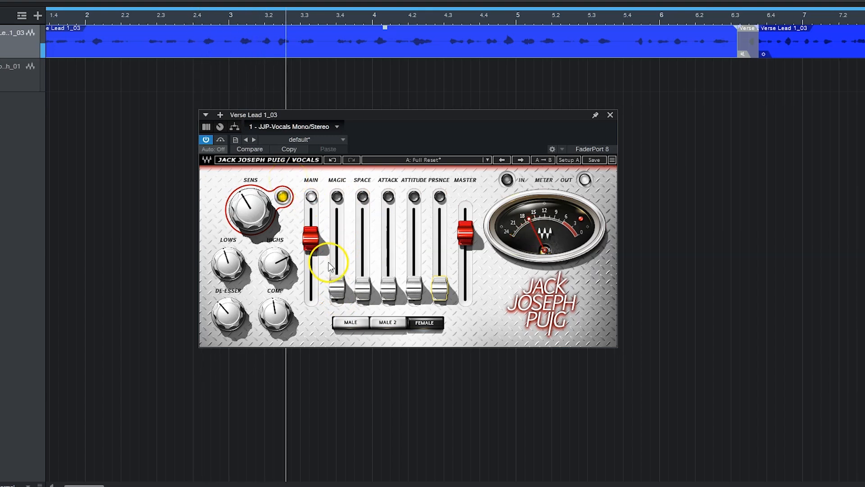
drag(337, 286, 276, 458)
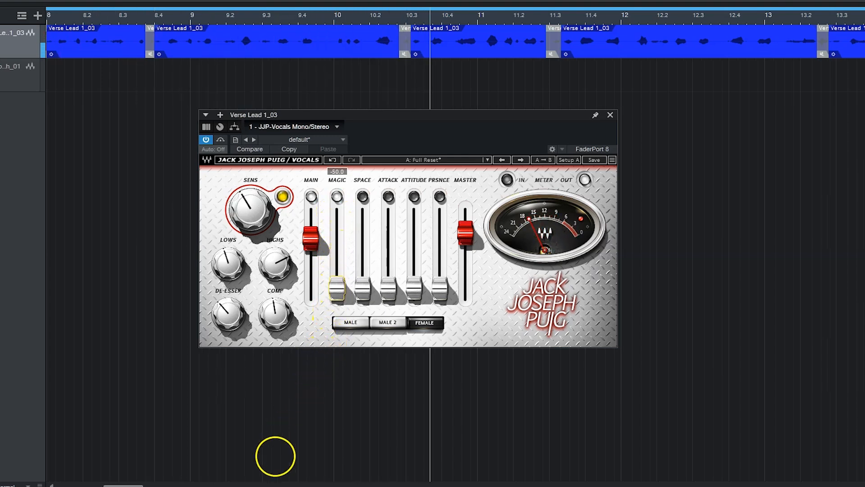
click(364, 198)
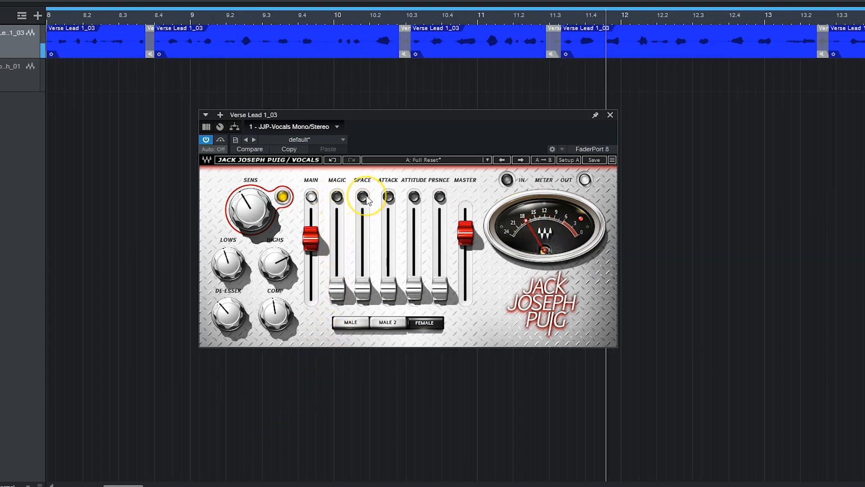
drag(364, 293, 337, 174)
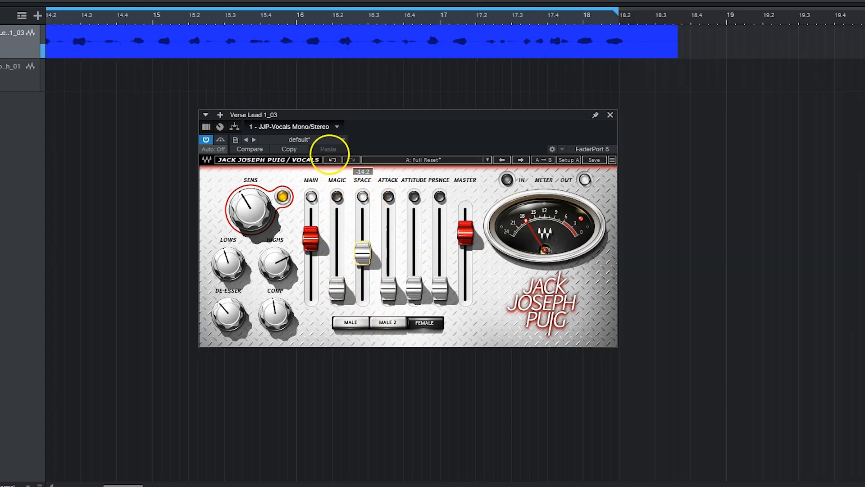
drag(312, 97, 376, 294)
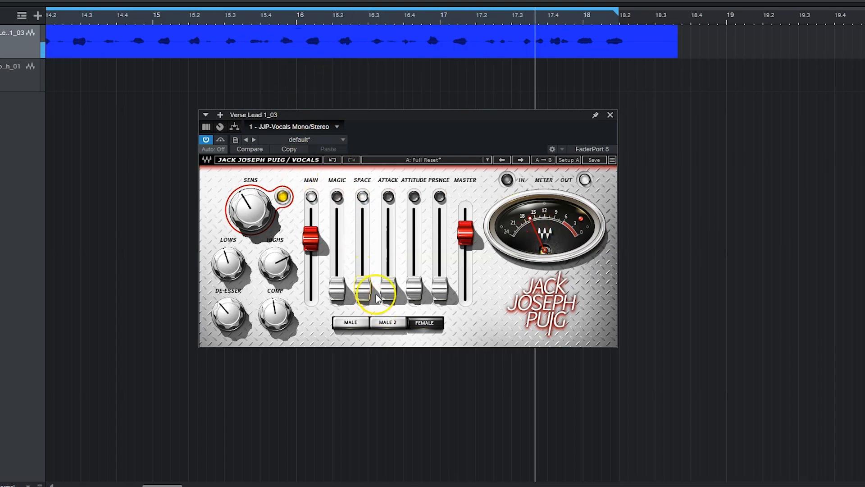
Audition the Attack, Attitude and Presence channels individually during playback, leaving each one switched off with its fader fully down.
click(358, 201)
click(390, 196)
drag(397, 294, 392, 315)
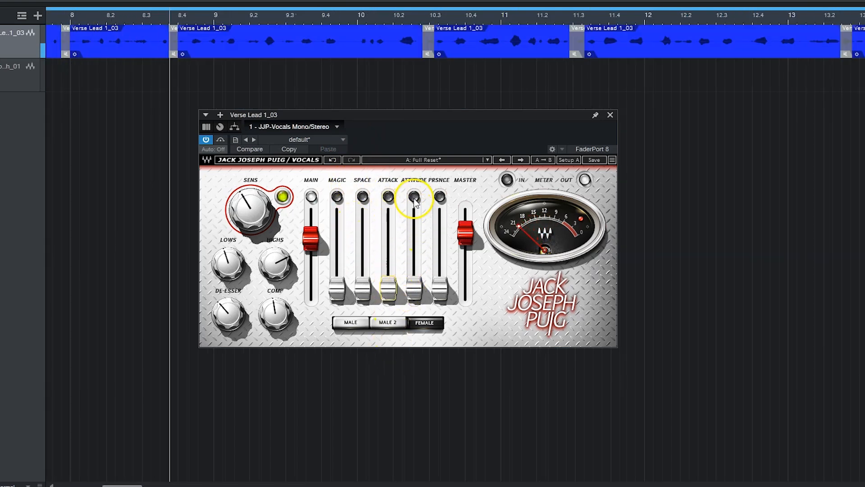
drag(410, 286, 420, 266)
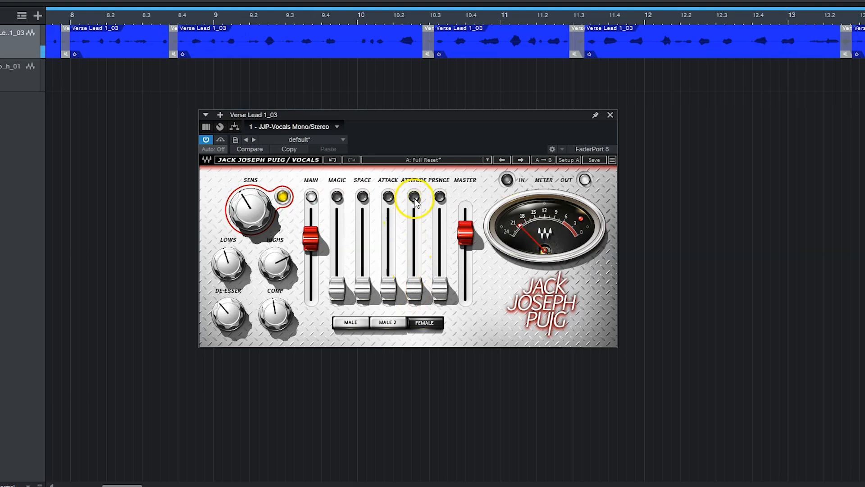
drag(442, 285, 436, 257)
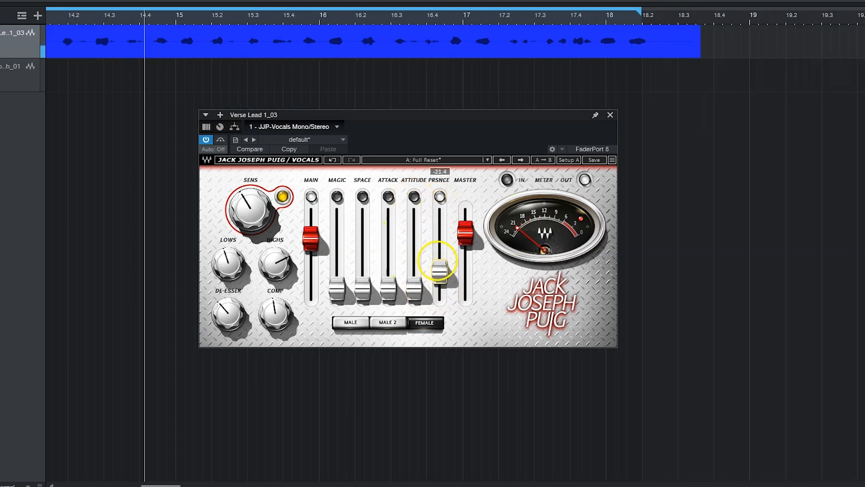
drag(420, 202, 370, 247)
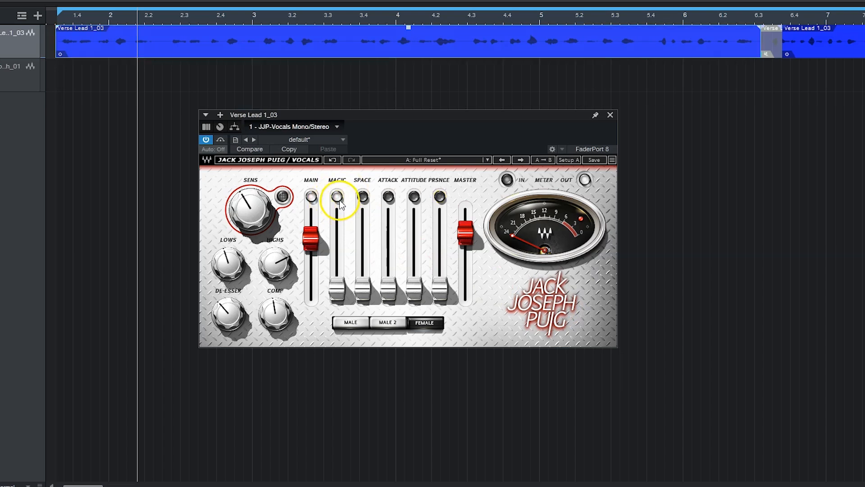
Play the lead vocal and blend in the Magic channel, raising its fader to a moderate level.
key(space)
drag(340, 284, 347, 255)
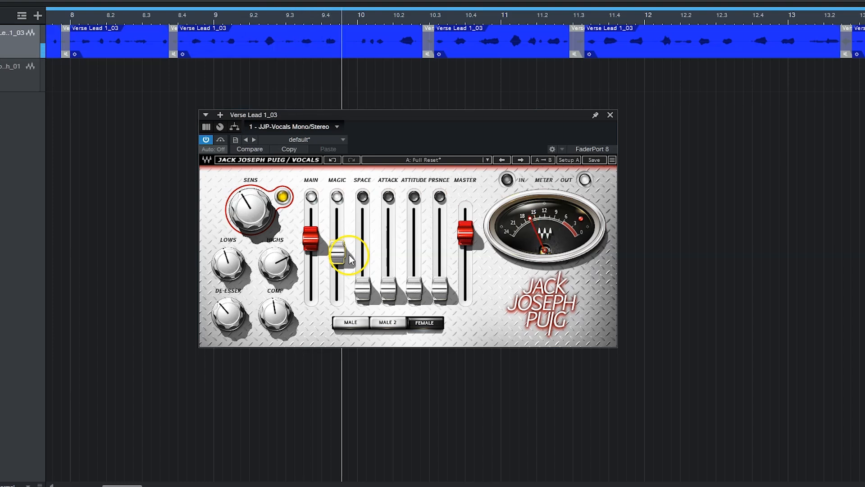
drag(342, 256, 340, 264)
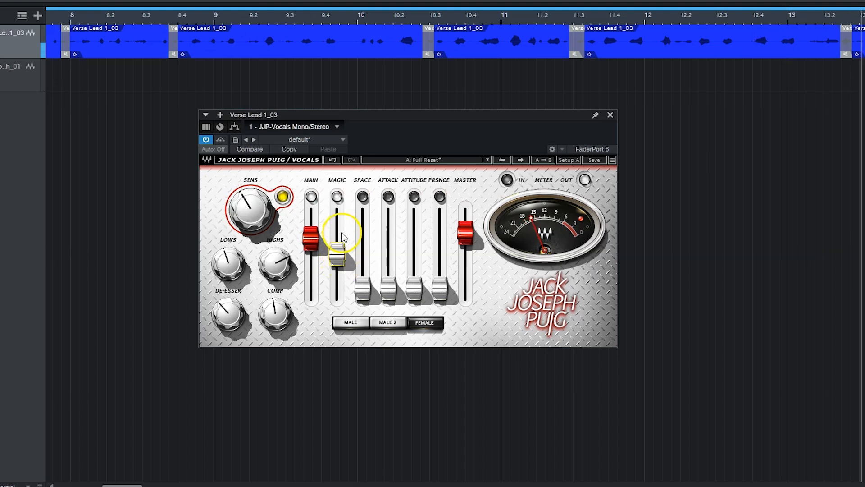
Switch on the Space channel and blend it in subtly under the vocal at about -31.4.
click(362, 197)
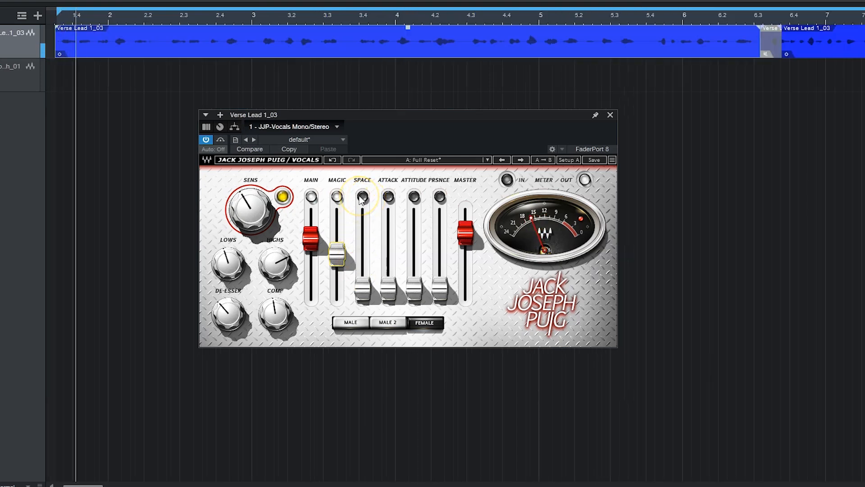
drag(369, 295, 342, 287)
drag(341, 305, 333, 359)
drag(363, 283, 362, 292)
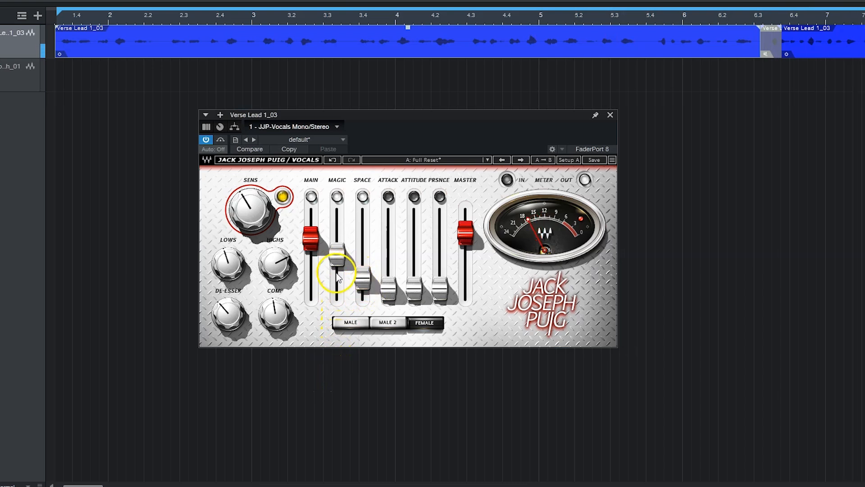
drag(358, 284, 362, 299)
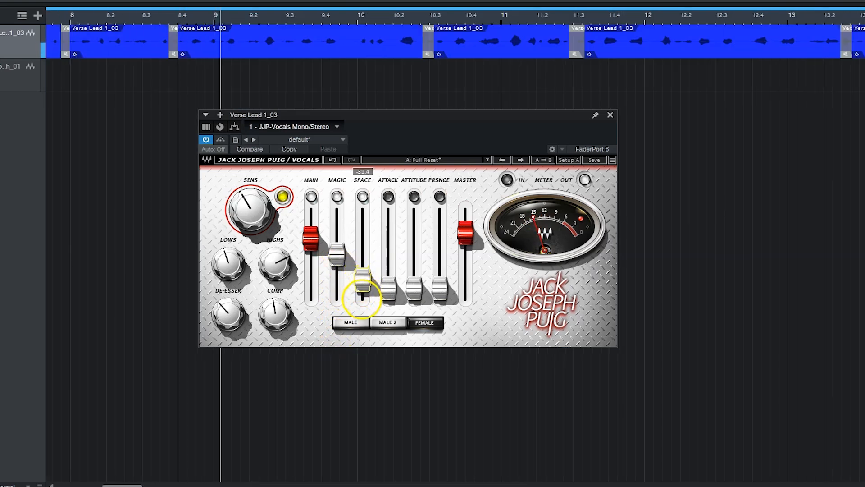
Balance Magic against Space during playback, lowering Magic to about -16.2 and touching up the Space level.
drag(339, 260, 342, 282)
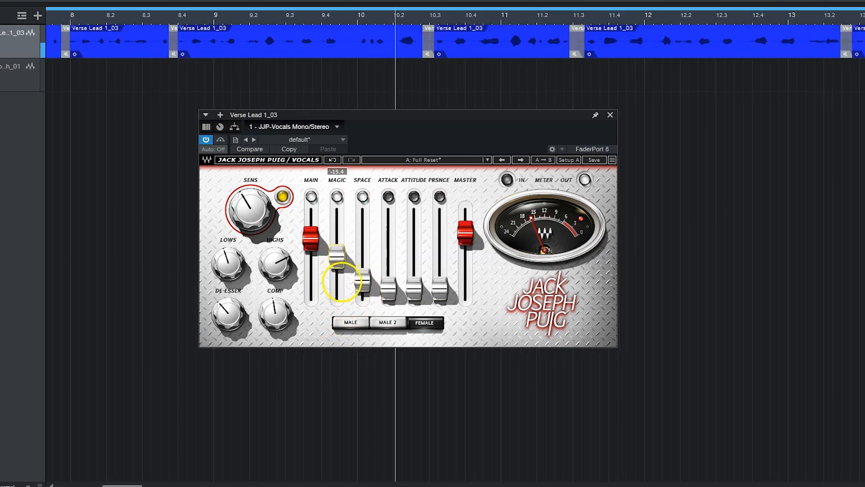
drag(336, 252, 338, 267)
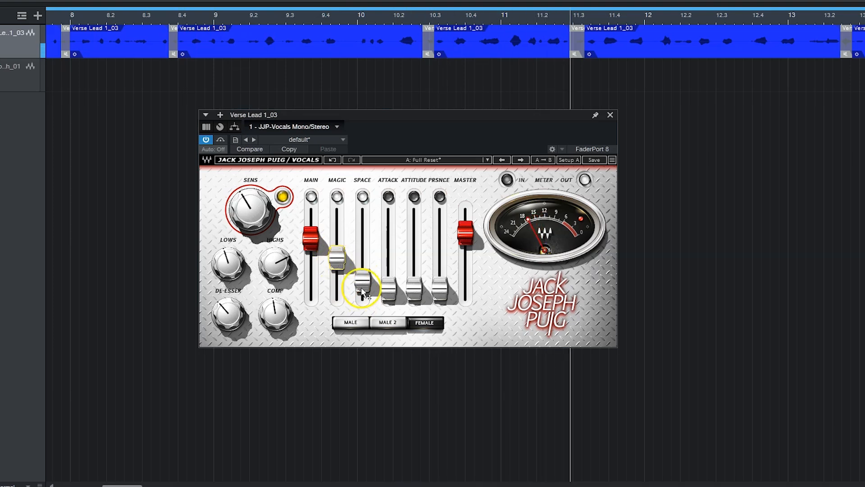
drag(346, 268, 343, 274)
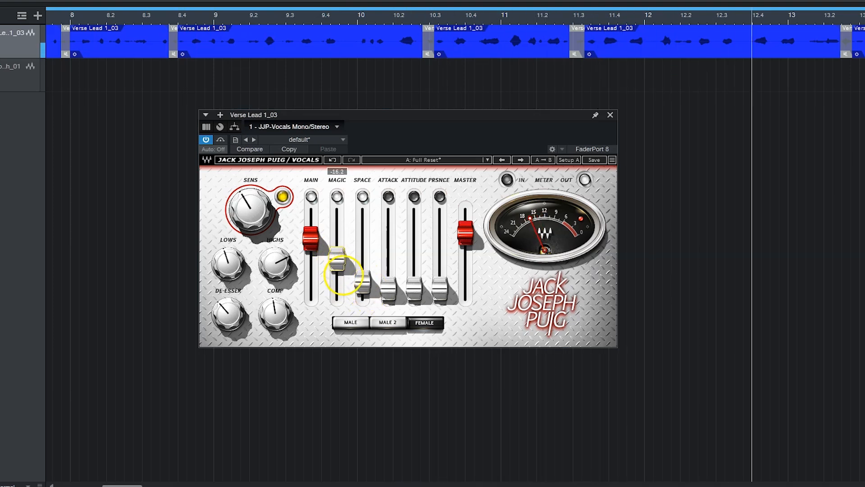
click(363, 282)
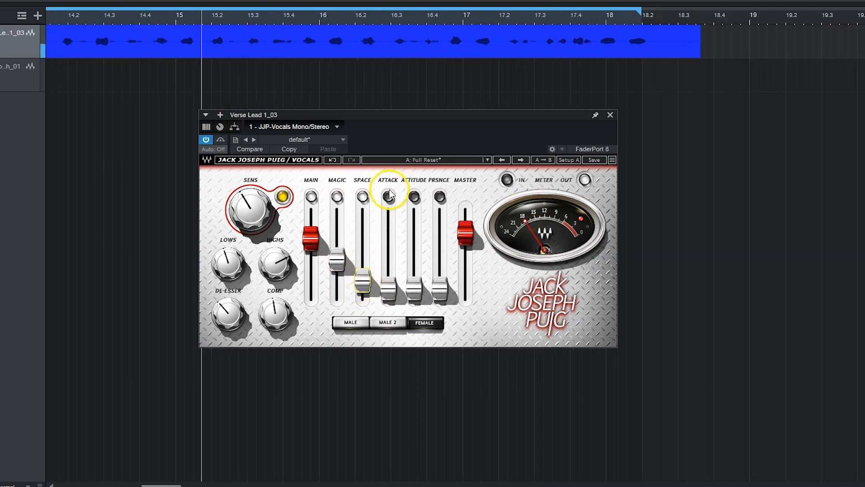
Blend in the Attack channel at about -18.0 and trim the Magic fader slightly lower.
mouse_move(389, 284)
mouse_down()
mouse_move(380, 212)
mouse_move(385, 275)
mouse_up()
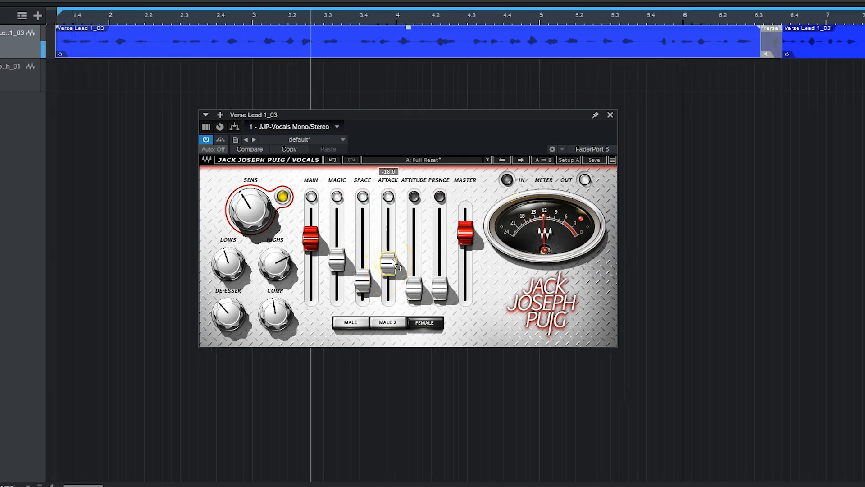
drag(335, 256, 336, 265)
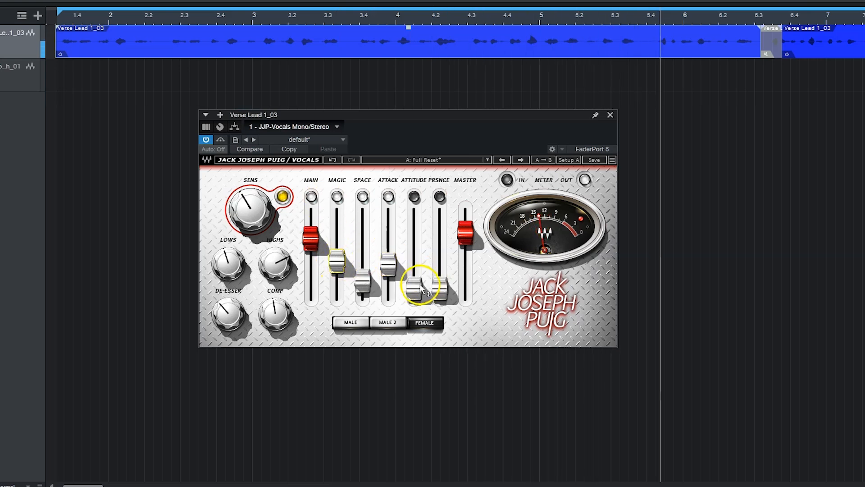
Blend in the Attitude and Presence channels during playback, setting Attitude a little below -20.9 and Presence a little below -17.0.
drag(412, 288, 407, 237)
drag(401, 207, 386, 187)
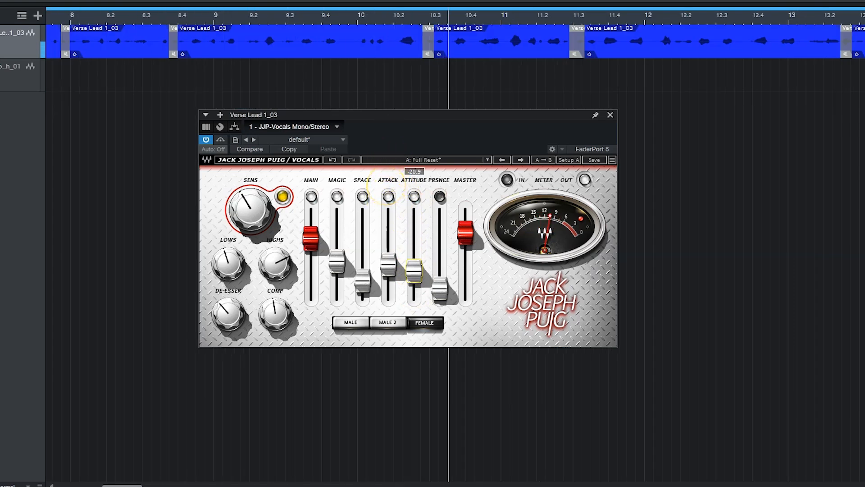
drag(414, 271, 413, 276)
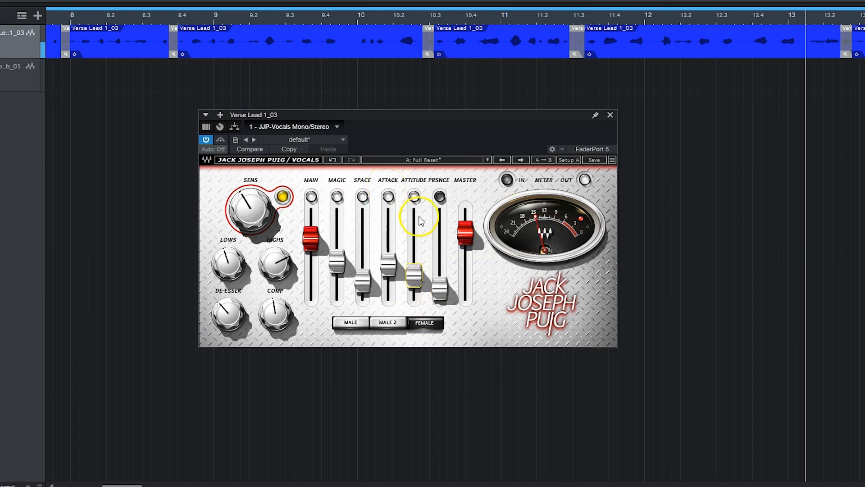
click(439, 197)
drag(440, 290, 433, 246)
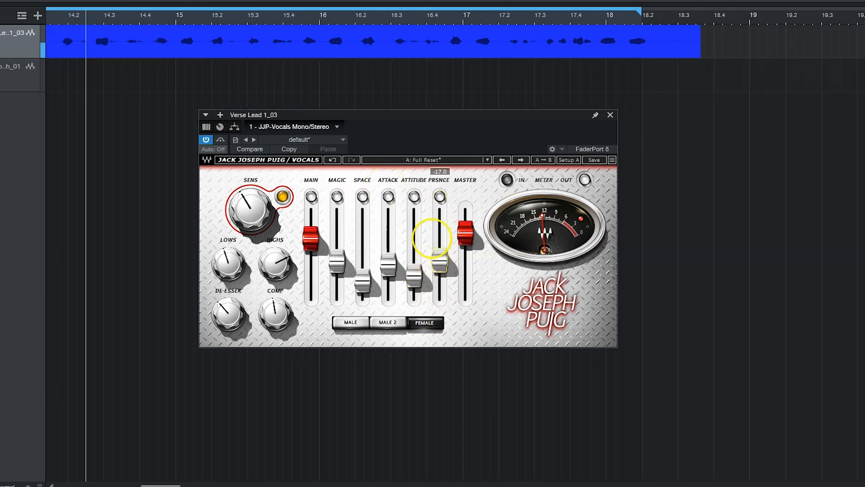
drag(419, 185, 428, 275)
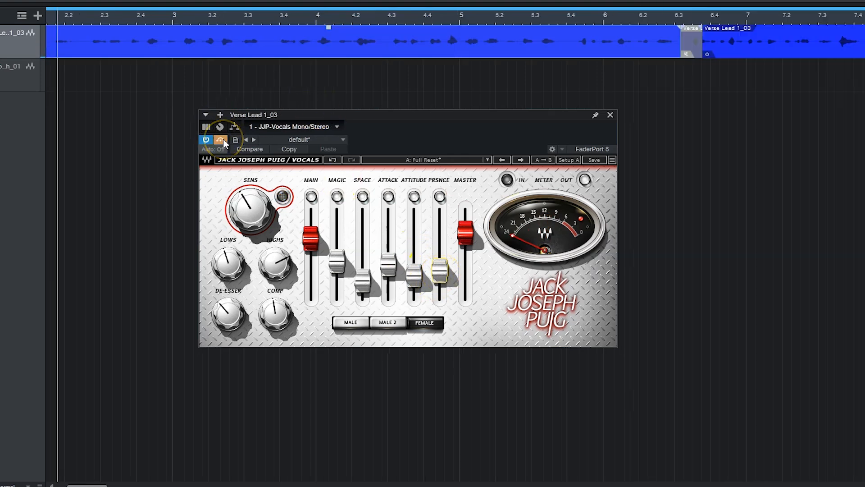
Play the full vocal blend and fine-tune the channel faders, with Attack at about -18.4, then stop playback.
key(space)
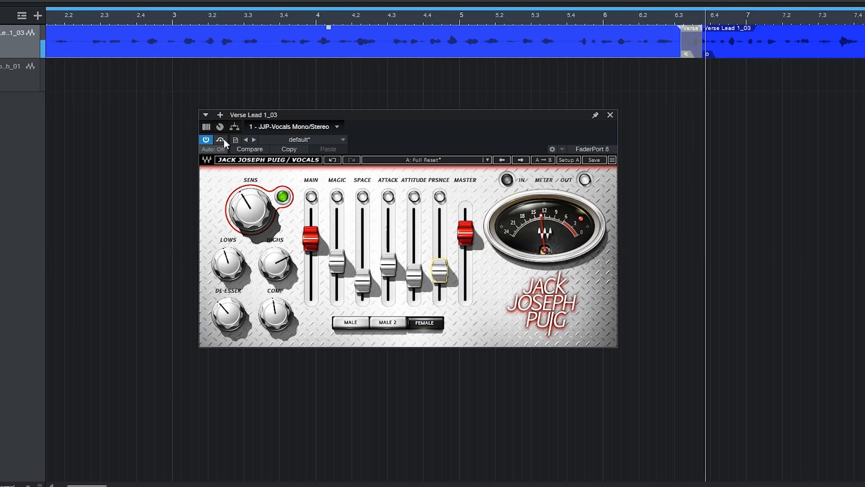
click(386, 261)
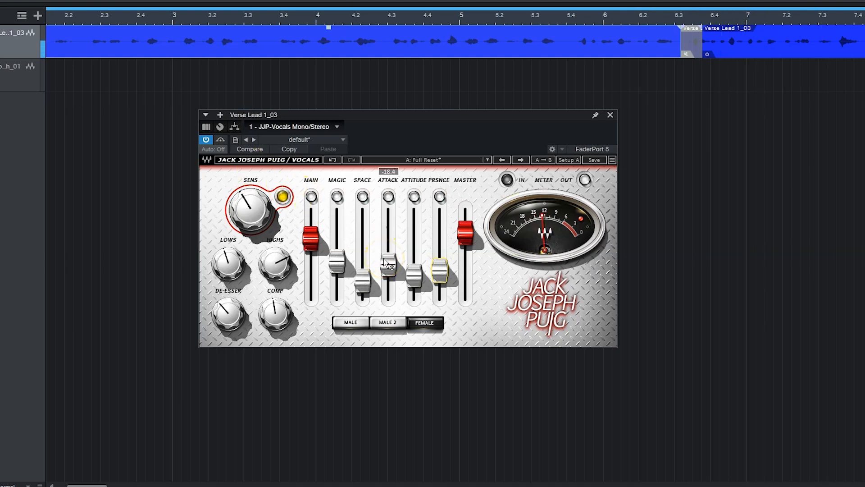
click(335, 268)
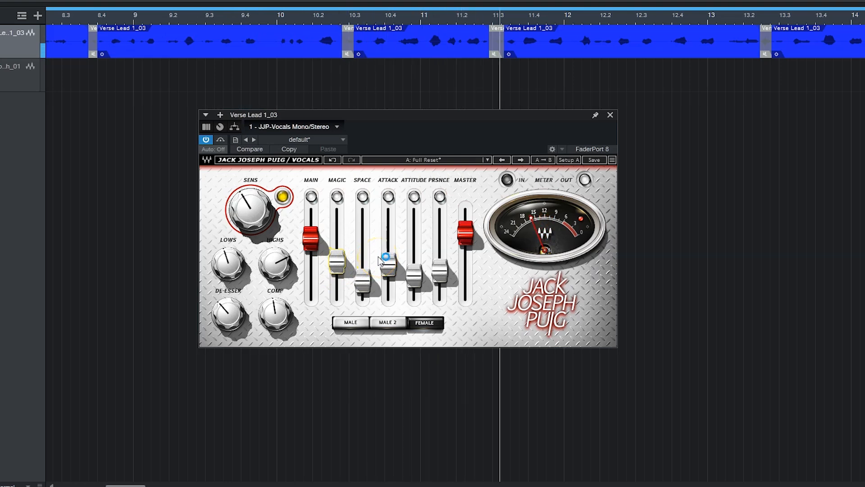
click(414, 273)
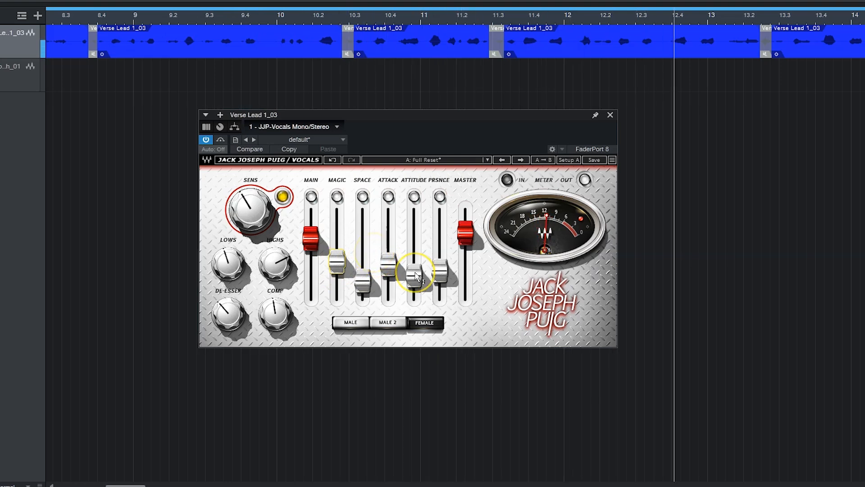
key(space)
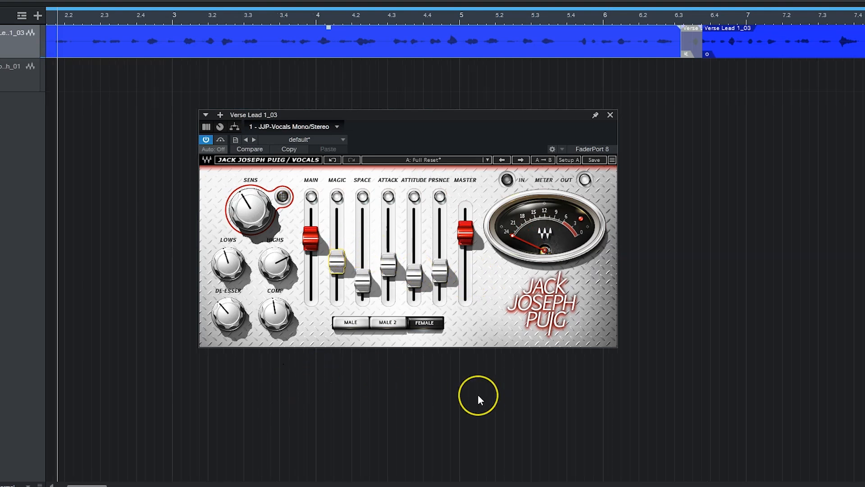
Replay the lead vocal from the start and compare the finished settings with the plugin bypassed and active.
key(comma)
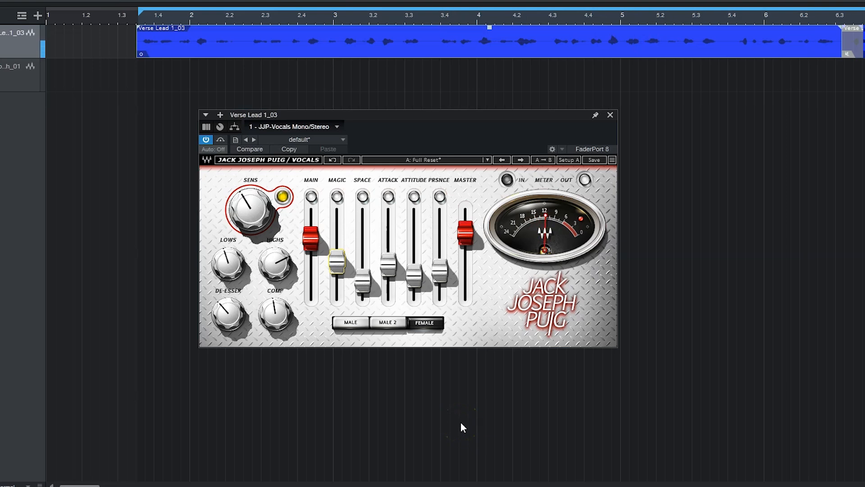
click(221, 139)
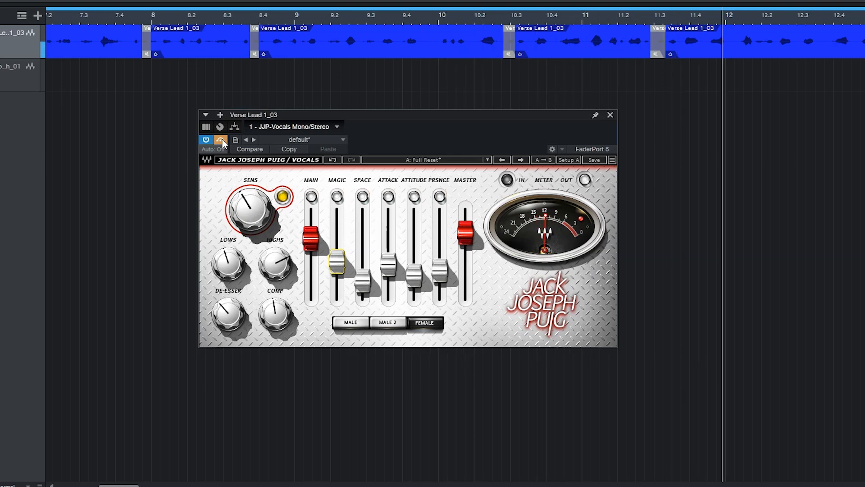
click(221, 139)
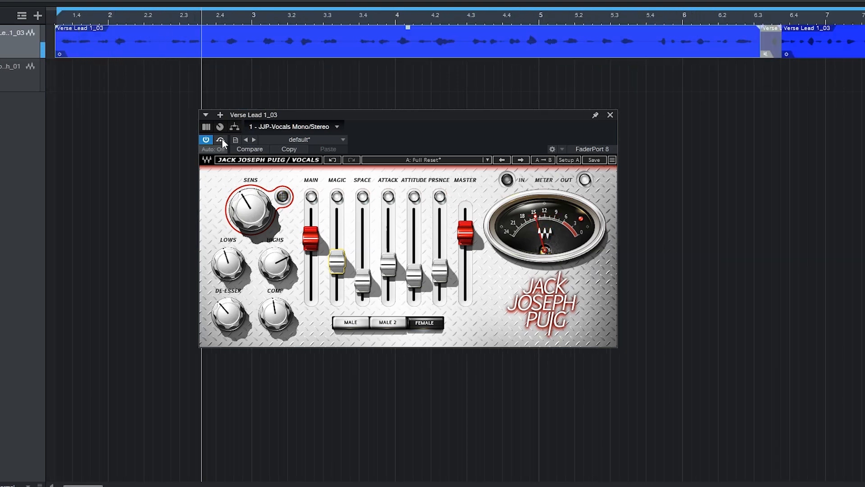
click(221, 139)
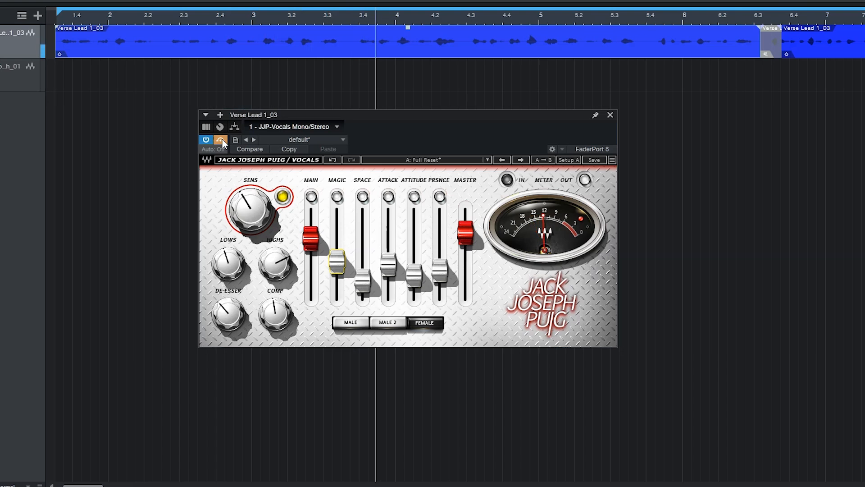
click(222, 139)
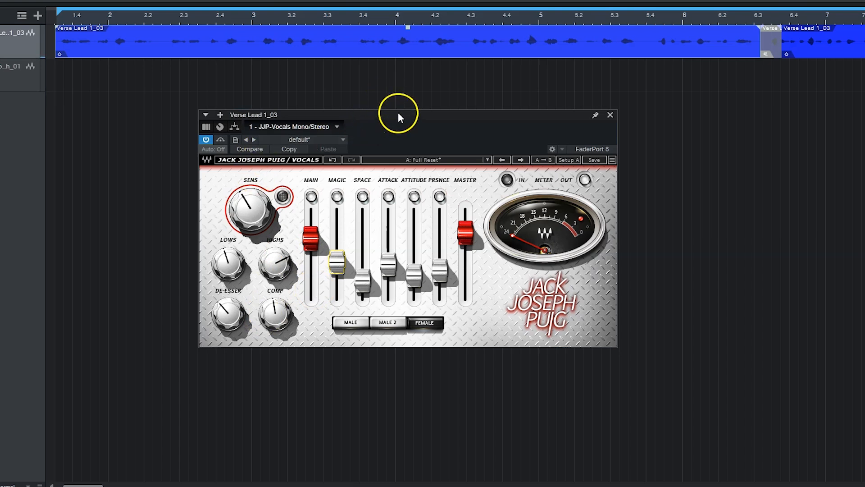
drag(398, 113, 429, 114)
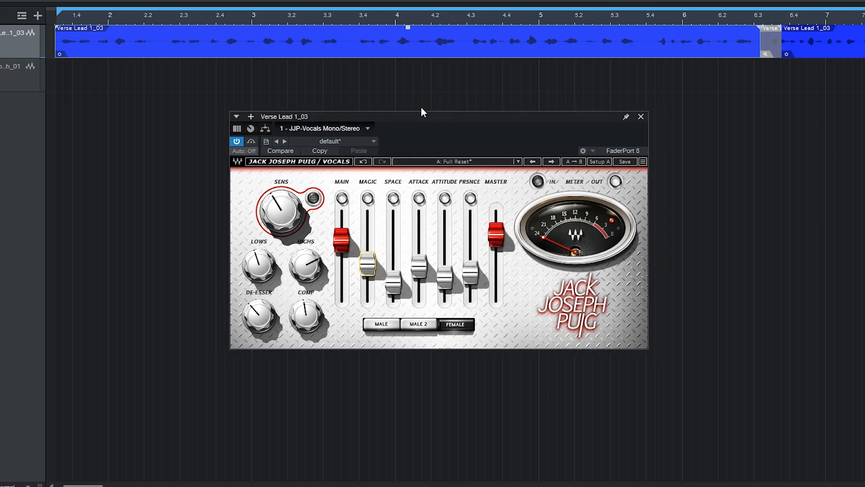
mouse_move(423, 114)
mouse_down()
mouse_move(382, 119)
mouse_move(427, 118)
mouse_up()
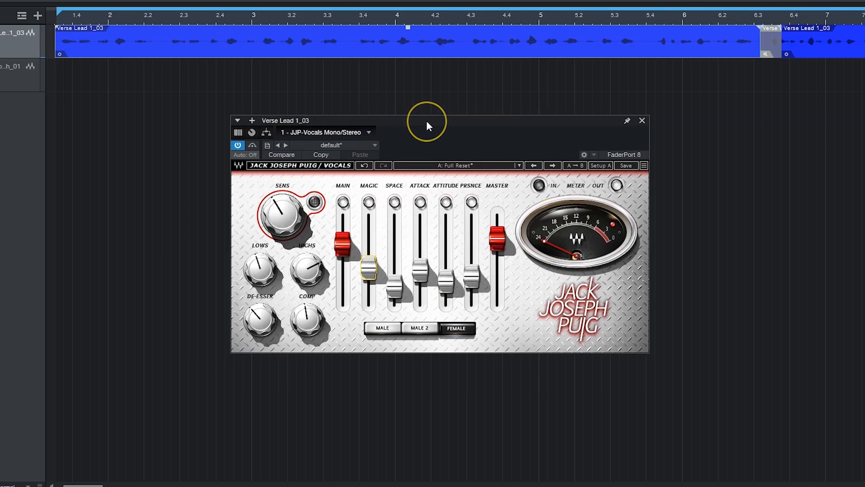